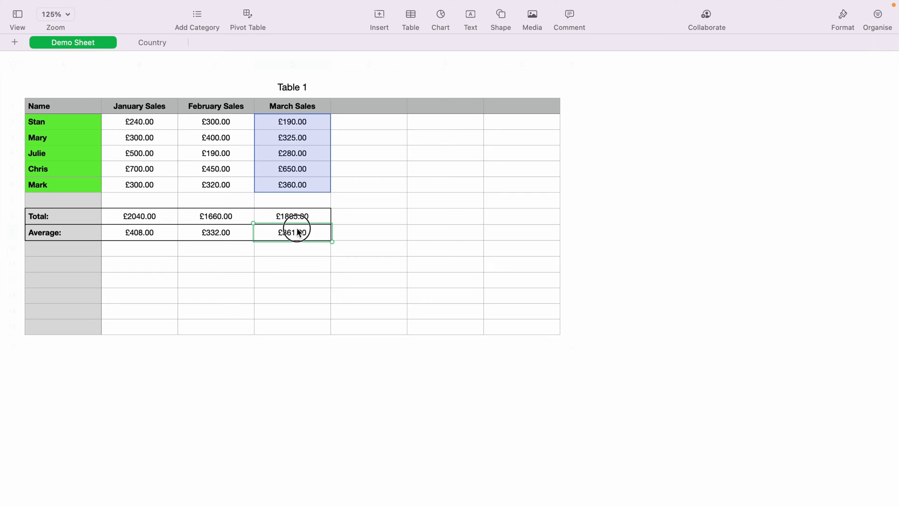
Select the sales figures in B2:D9 and show their Cell format settings.
{"action": "left_click_drag", "start_coordinate": [296, 230], "coordinate": [154, 126]}
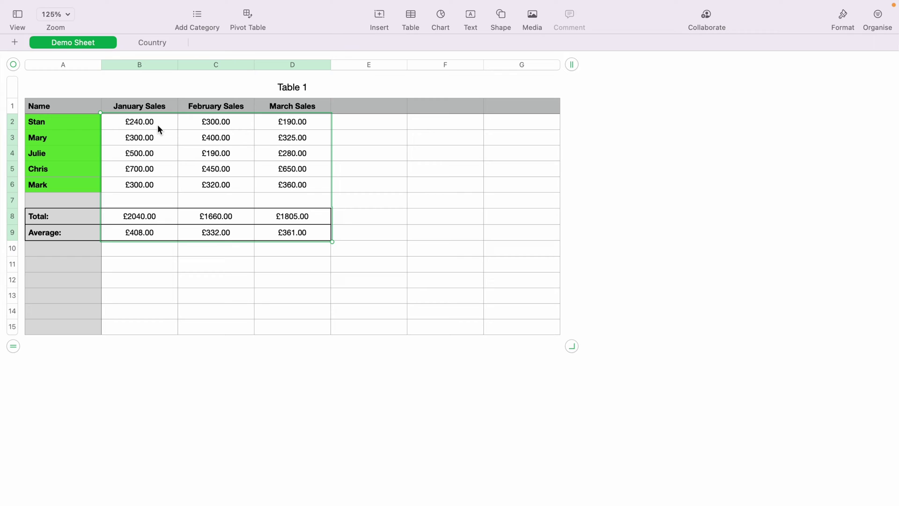
{"action": "left_click", "coordinate": [842, 19]}
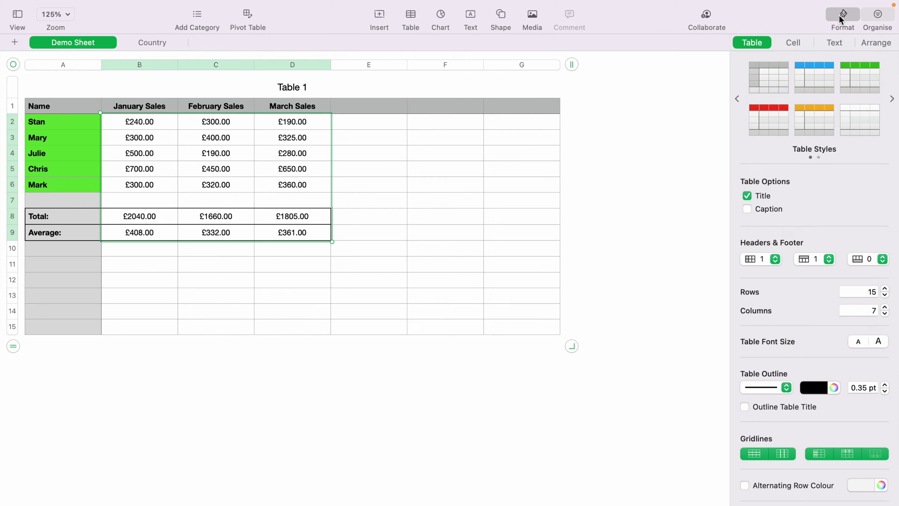
{"action": "left_click", "coordinate": [794, 44]}
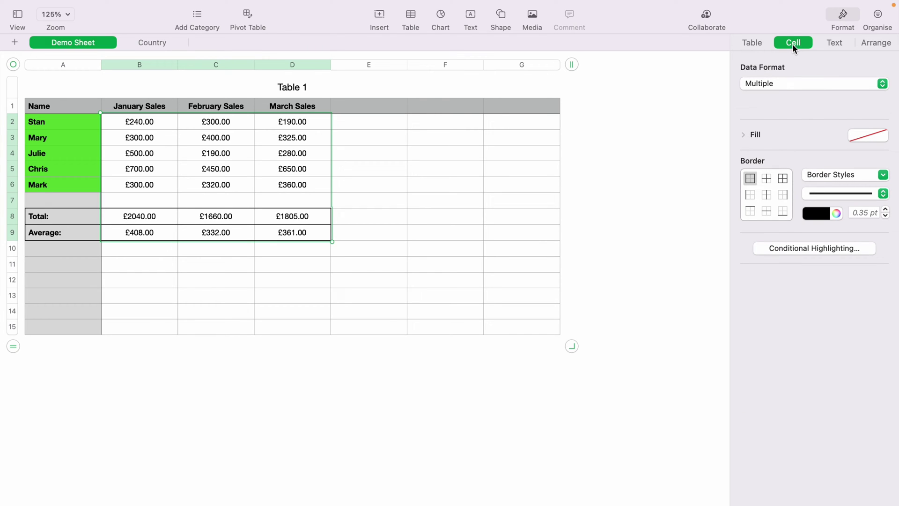
Set the figures' data format to Currency in US Dollar (US$) instead of British Pound.
{"action": "left_click", "coordinate": [788, 83]}
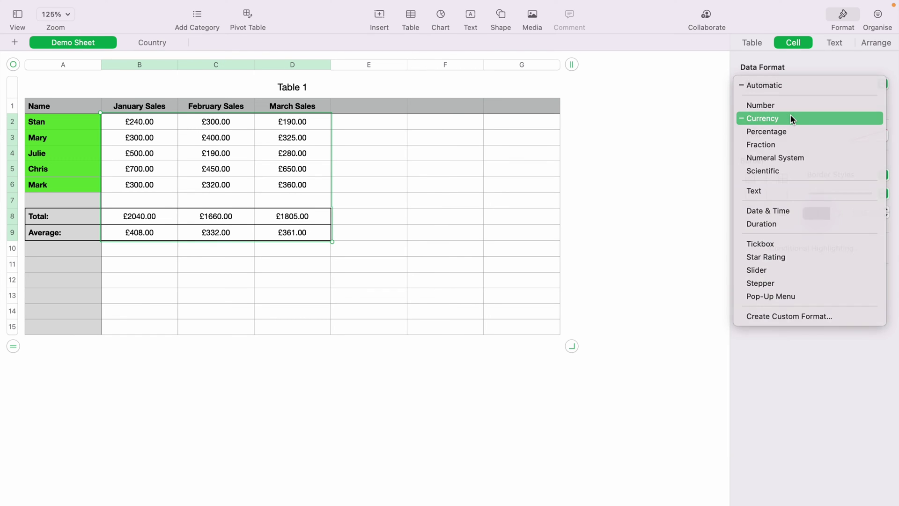
{"action": "left_click", "coordinate": [790, 115]}
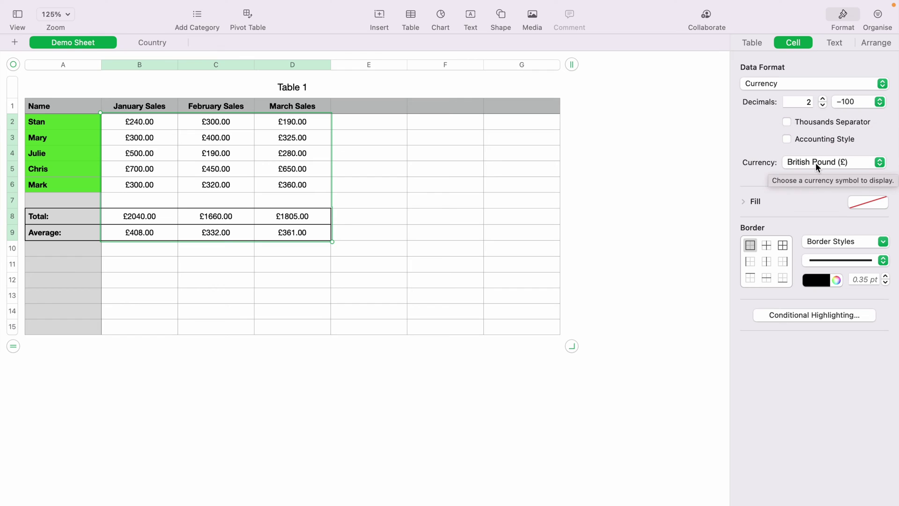
{"action": "left_click", "coordinate": [816, 162]}
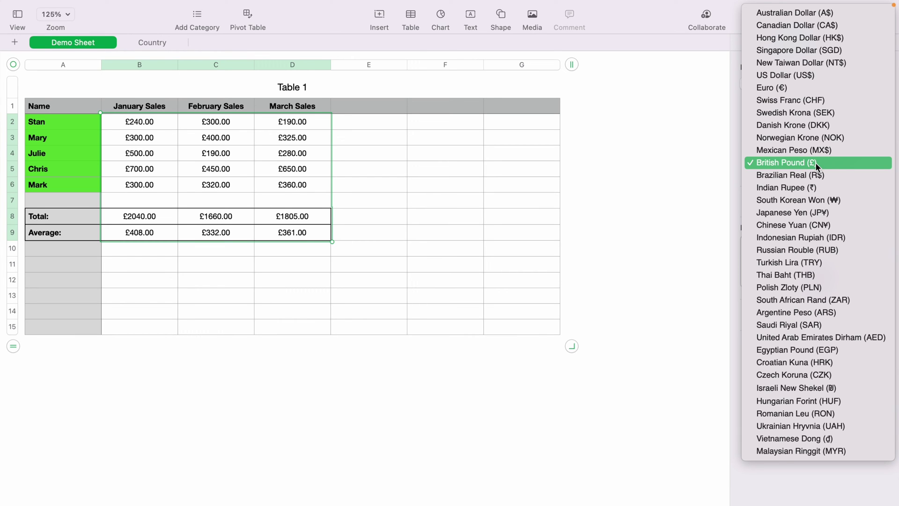
{"action": "left_click", "coordinate": [785, 74]}
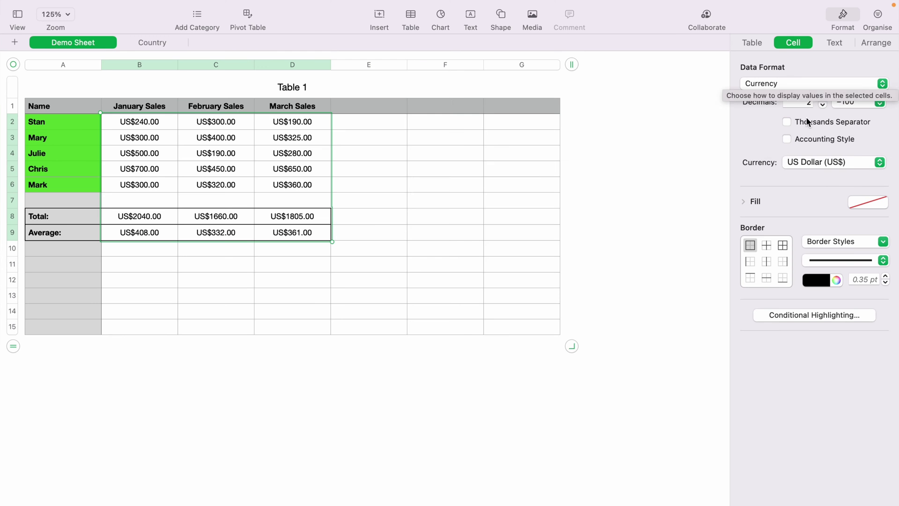
Set 0 decimals with thousands separators, trying Accounting Style then turning it off.
{"action": "left_click", "coordinate": [824, 102]}
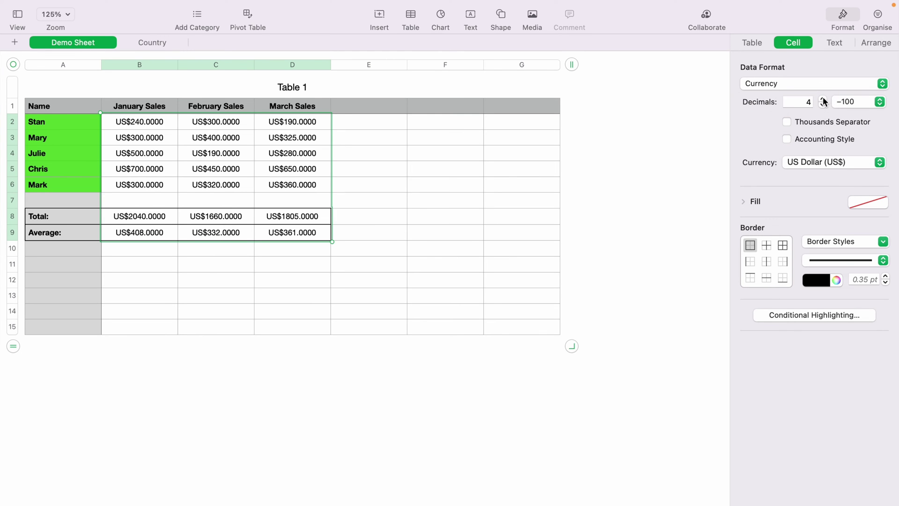
{"action": "left_click", "coordinate": [822, 107]}
{"action": "left_click", "coordinate": [822, 107]}
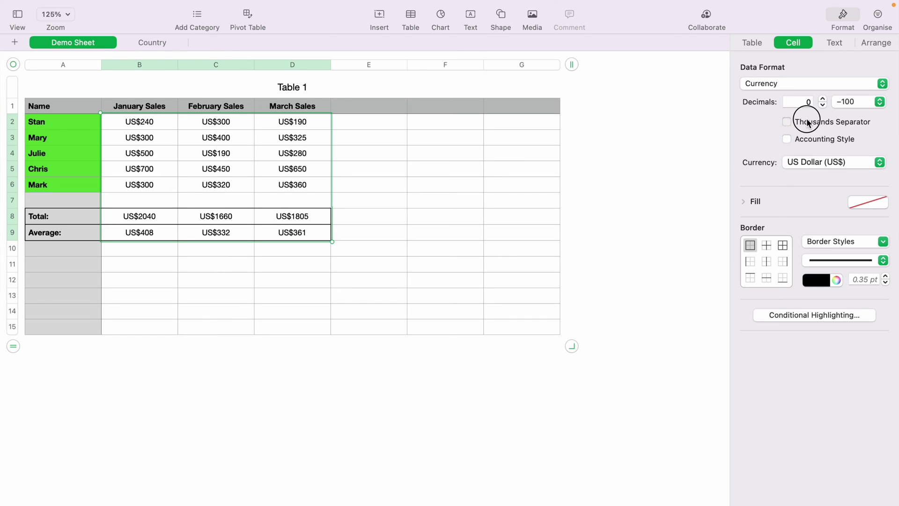
{"action": "left_click", "coordinate": [807, 122]}
{"action": "left_click", "coordinate": [804, 140]}
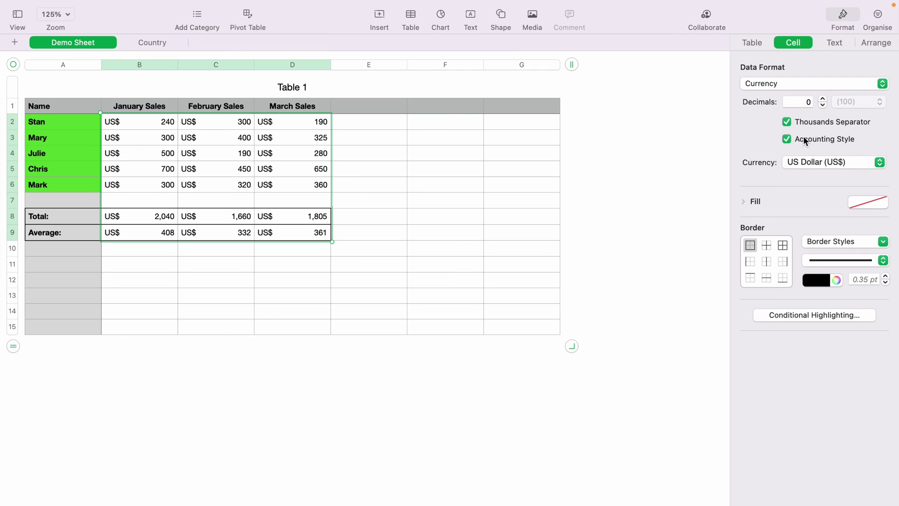
{"action": "left_click", "coordinate": [803, 139]}
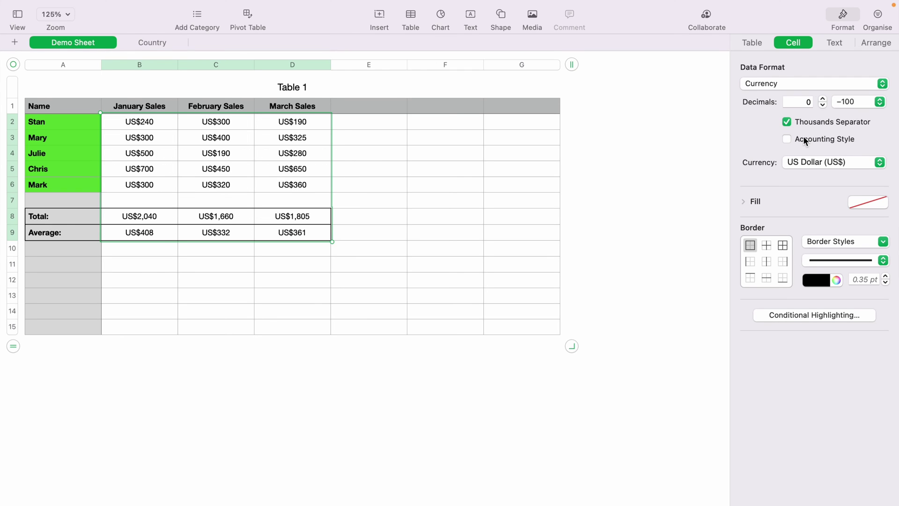
{"action": "left_click", "coordinate": [804, 161]}
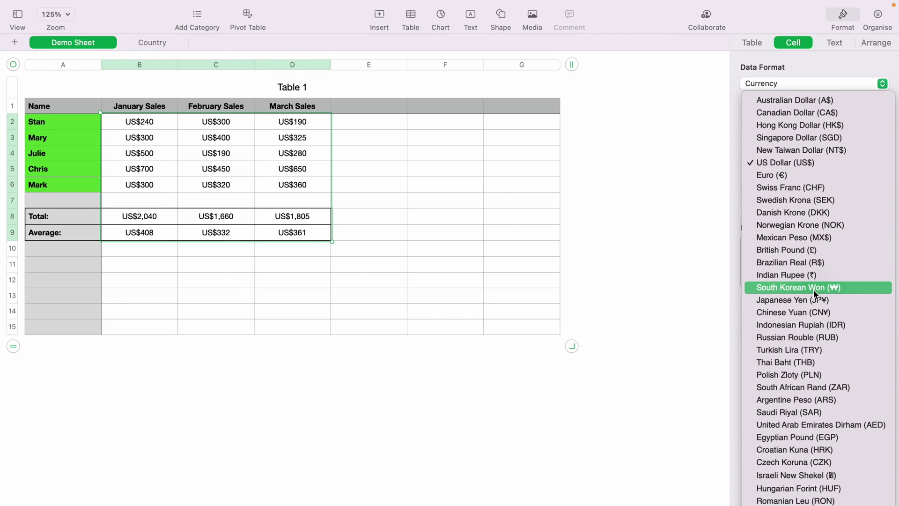
{"action": "left_click", "coordinate": [814, 412]}
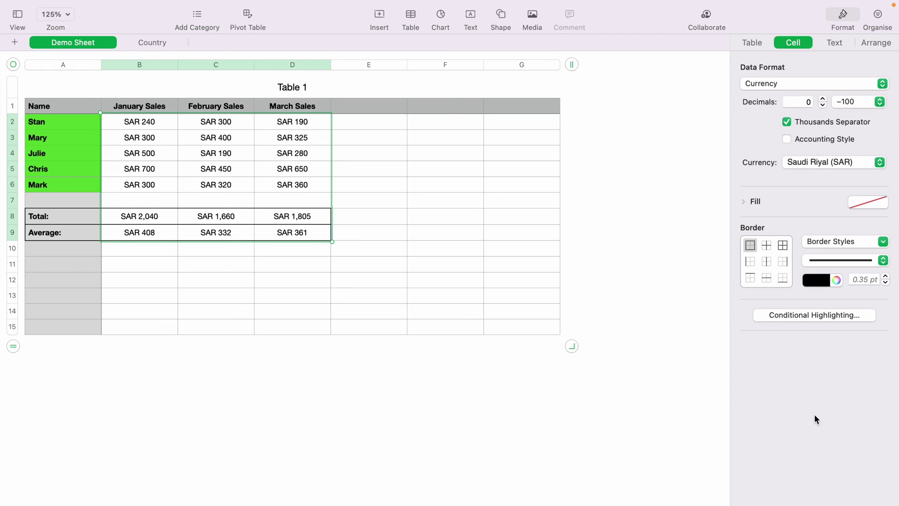
{"action": "left_click", "coordinate": [815, 161]}
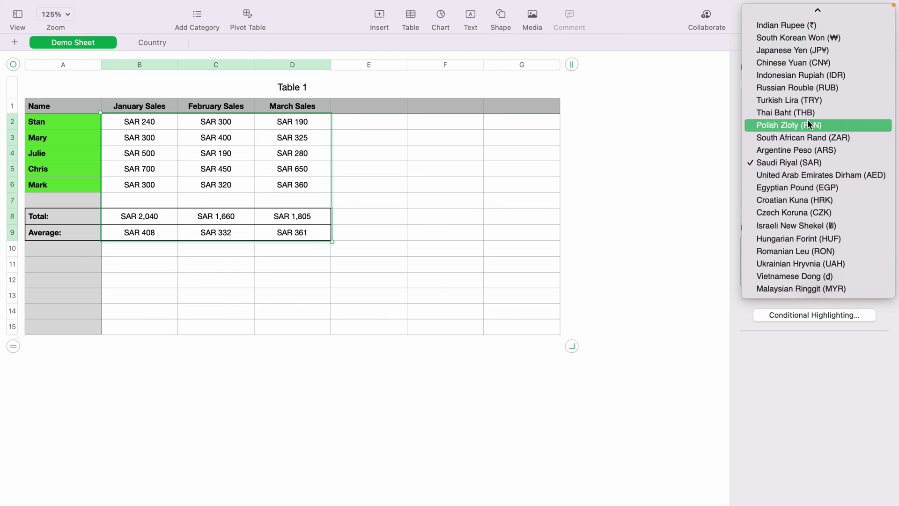
{"action": "scroll", "coordinate": [802, 77], "scroll_direction": "up", "scroll_amount": 5}
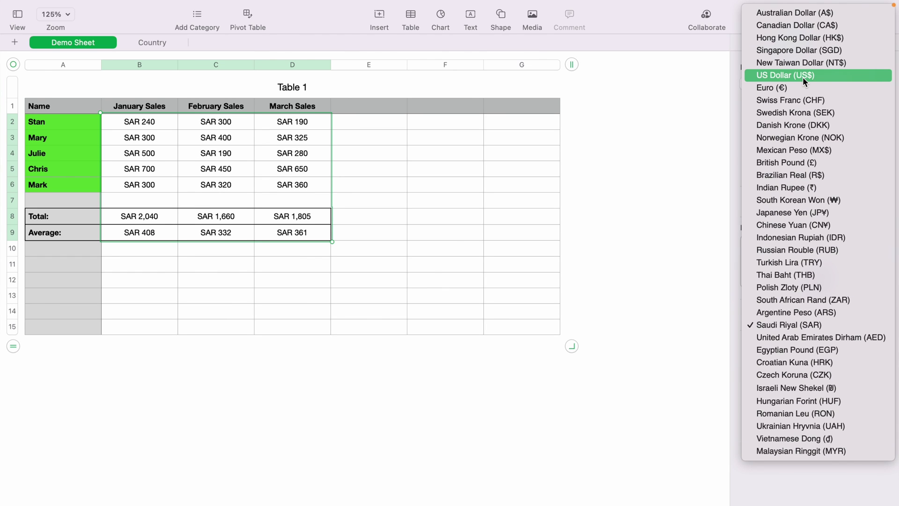
{"action": "left_click", "coordinate": [799, 73]}
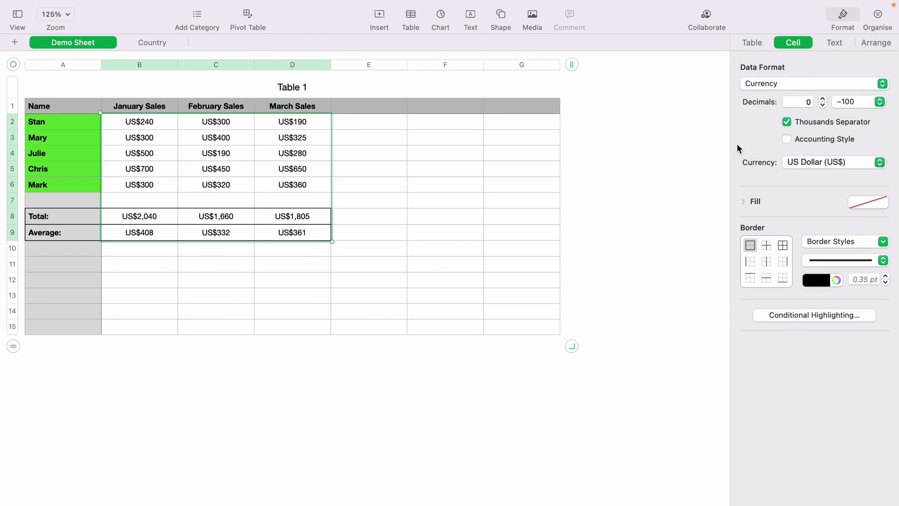